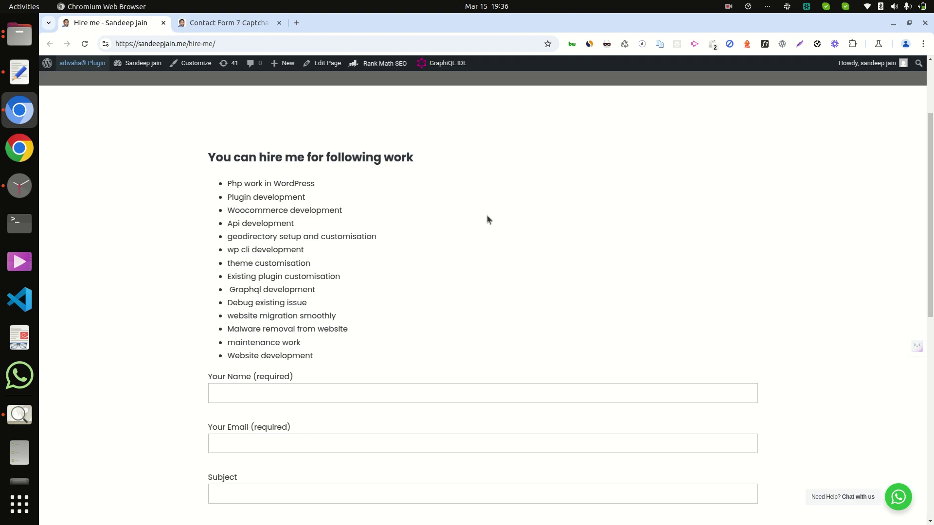
Step: Go to the Contact Form 7 Captcha settings and open its Google reCaptcha key section
scroll(488, 218, down, 6)
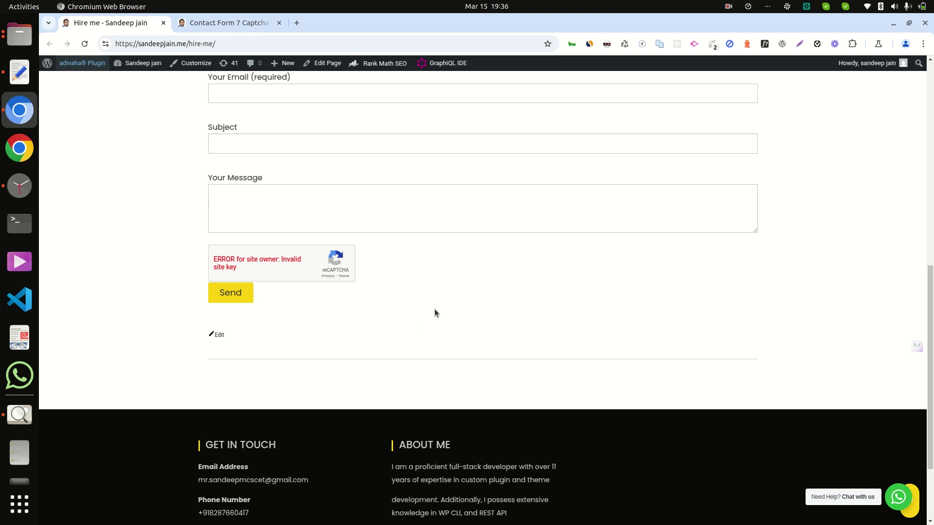
scroll(434, 313, up, 2)
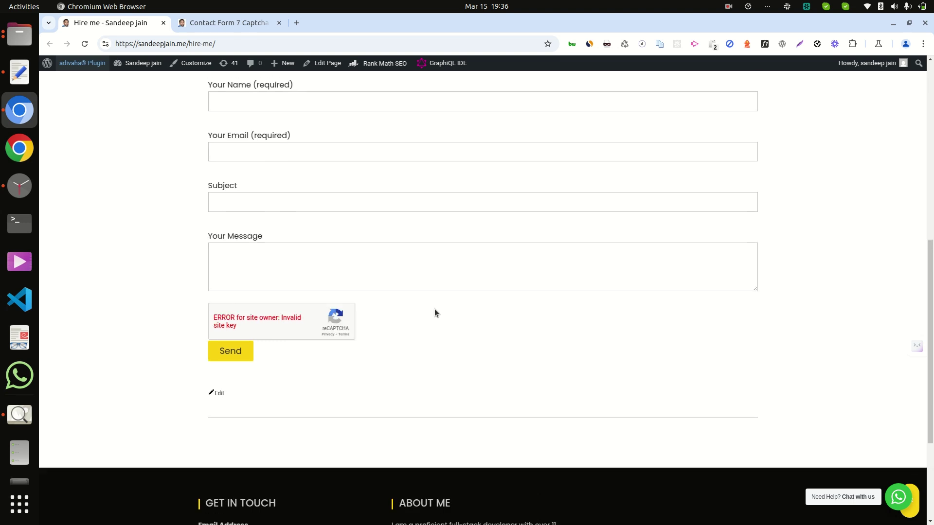
scroll(435, 312, up, 10)
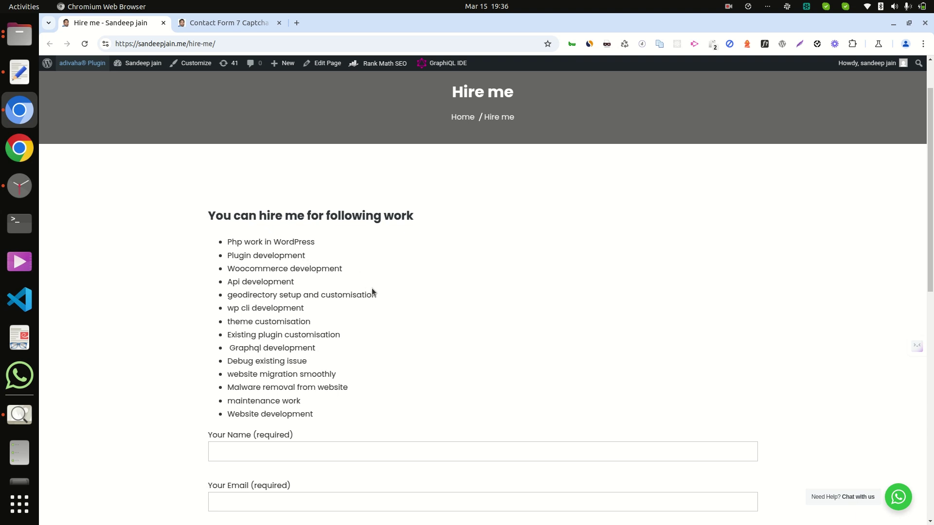
scroll(372, 291, down, 2)
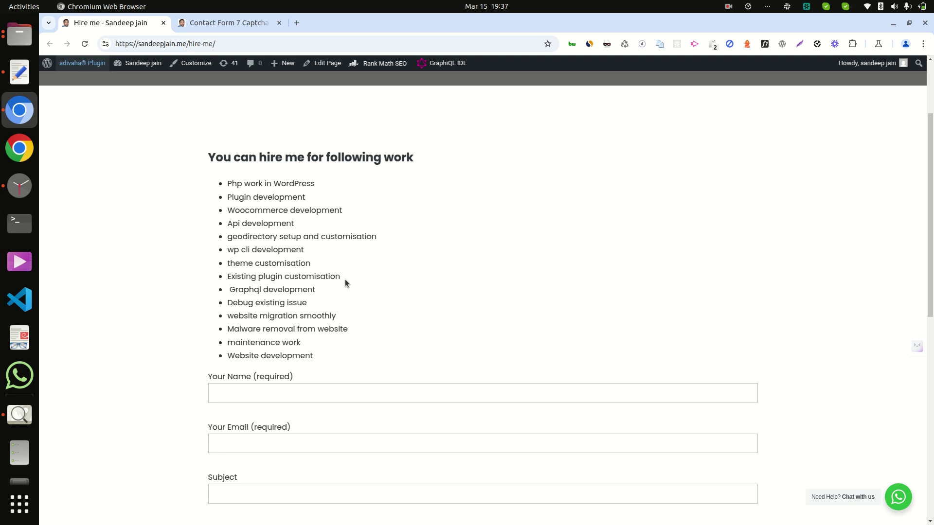
scroll(345, 283, down, 2)
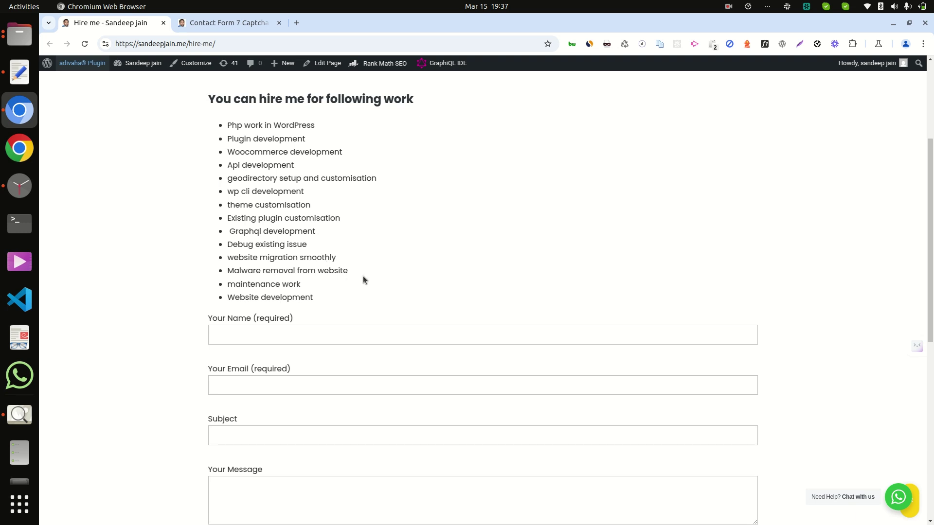
click(240, 23)
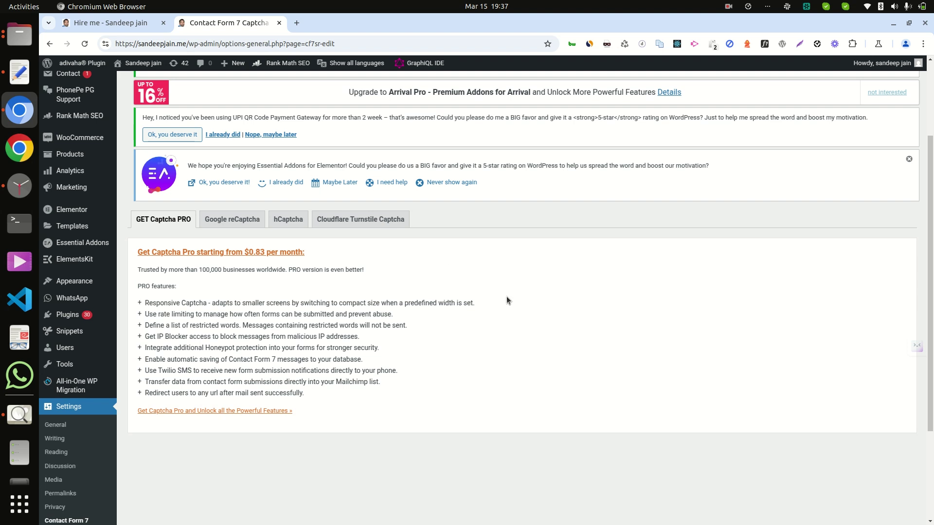
click(233, 220)
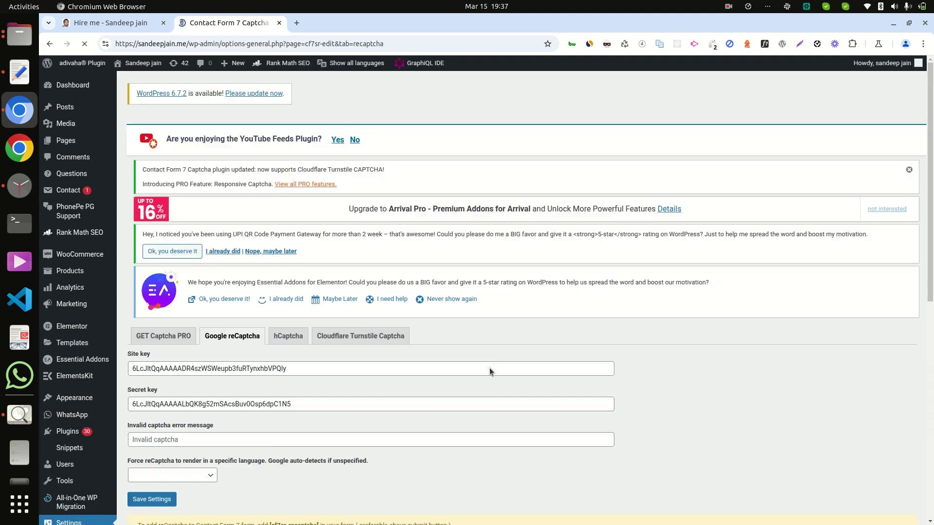
Step: Open the reCAPTCHA admin console link in a new browser tab
scroll(490, 367, down, 3)
scroll(485, 359, down, 3)
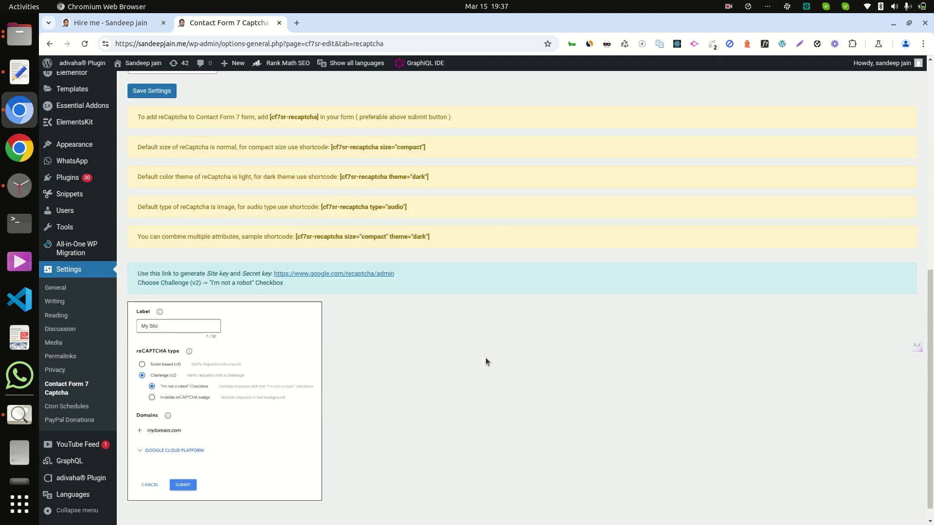
right_click(373, 276)
click(414, 290)
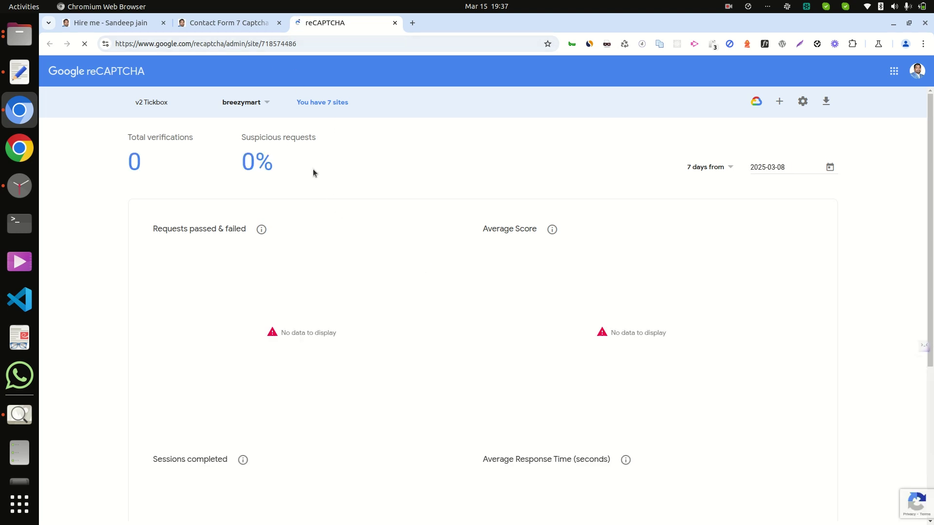
Step: Switch the reCAPTCHA dashboard from breezymart to the sandeepjain.me v2 Tickbox site
click(267, 102)
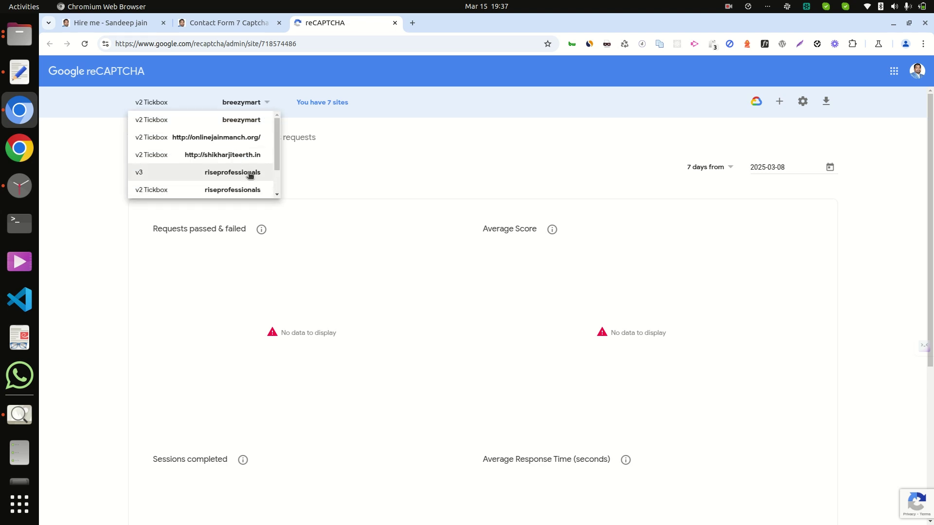
scroll(240, 174, down, 1)
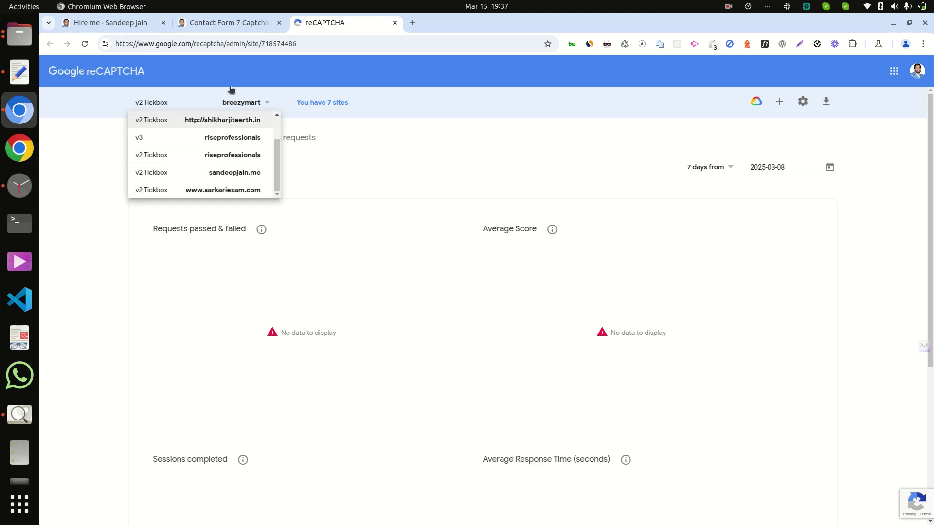
click(219, 23)
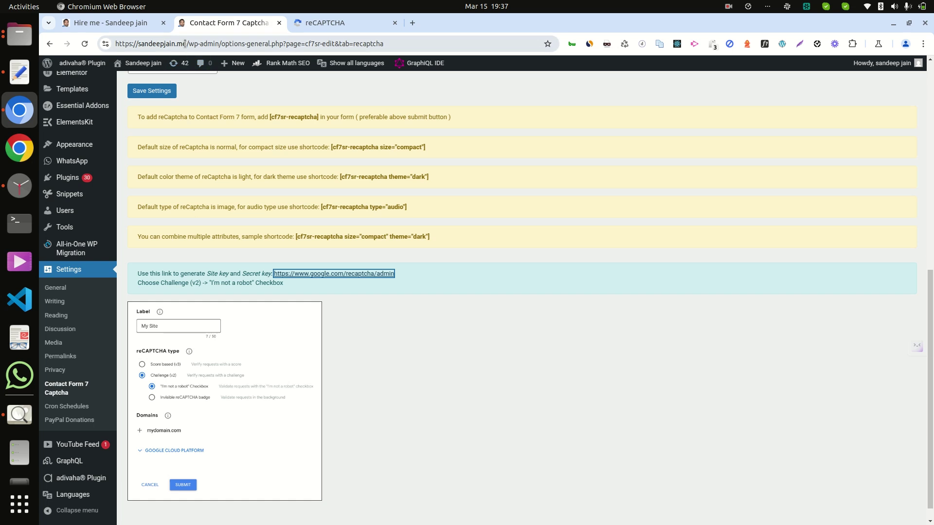
click(325, 23)
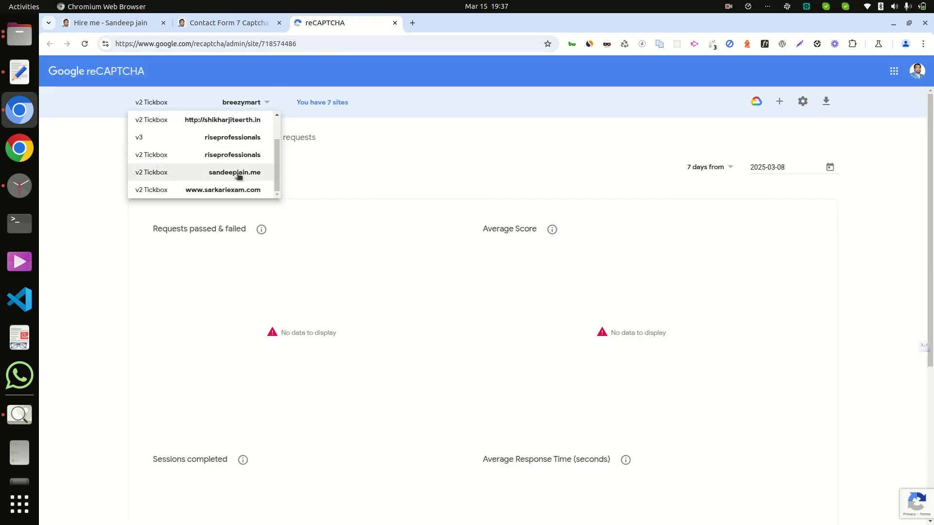
click(194, 171)
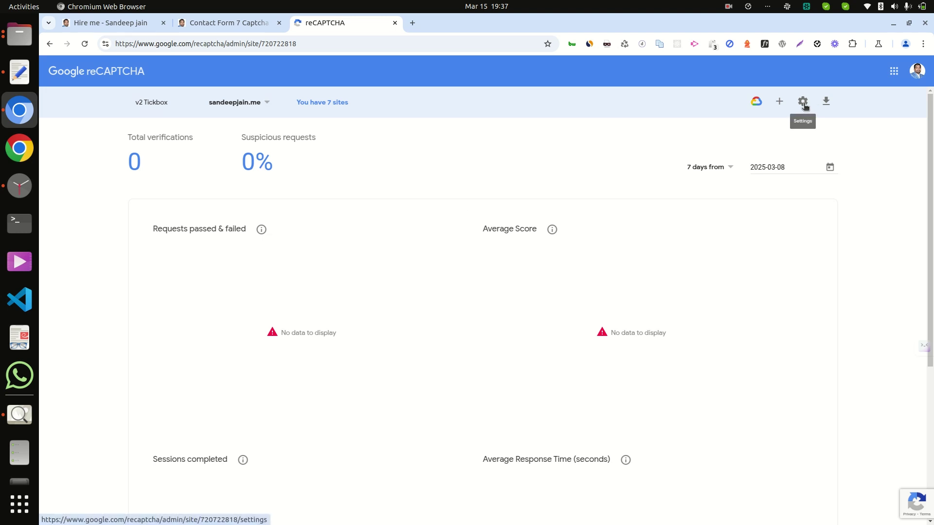
scroll(714, 255, down, 3)
scroll(714, 254, down, 2)
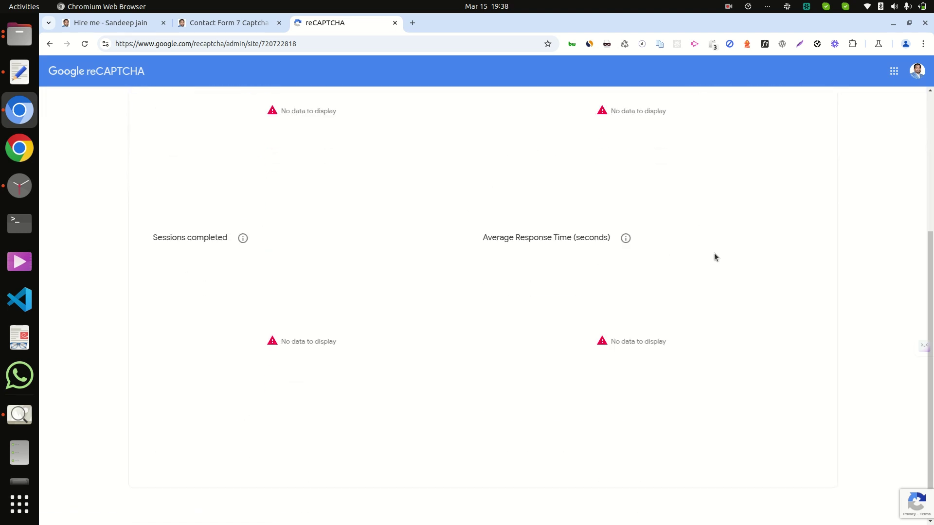
scroll(714, 254, up, 5)
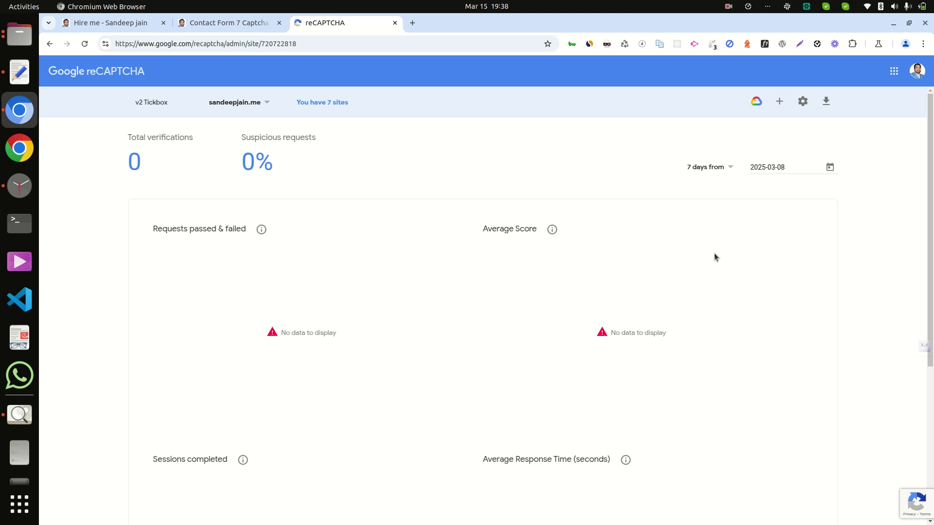
Step: Open the sandeepjain.me site settings and permanently delete the registration with DELETE
click(804, 102)
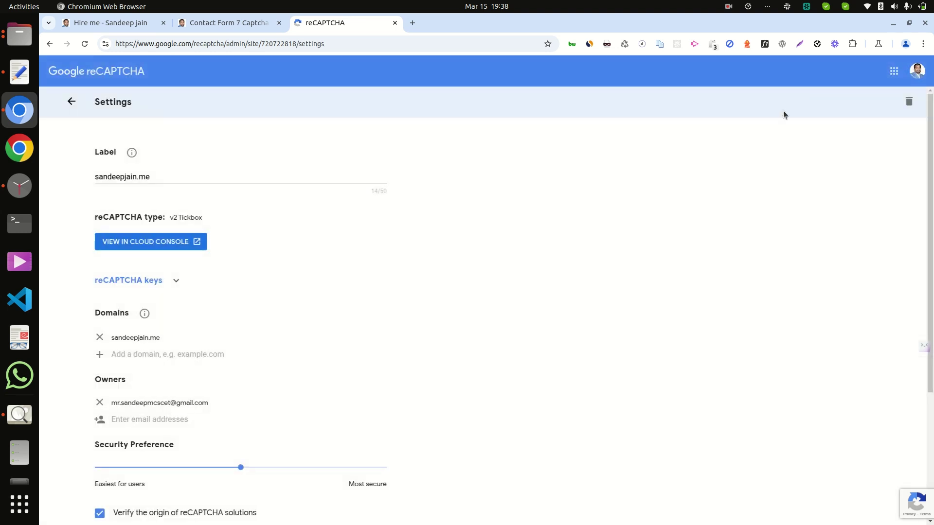
scroll(303, 356, down, 2)
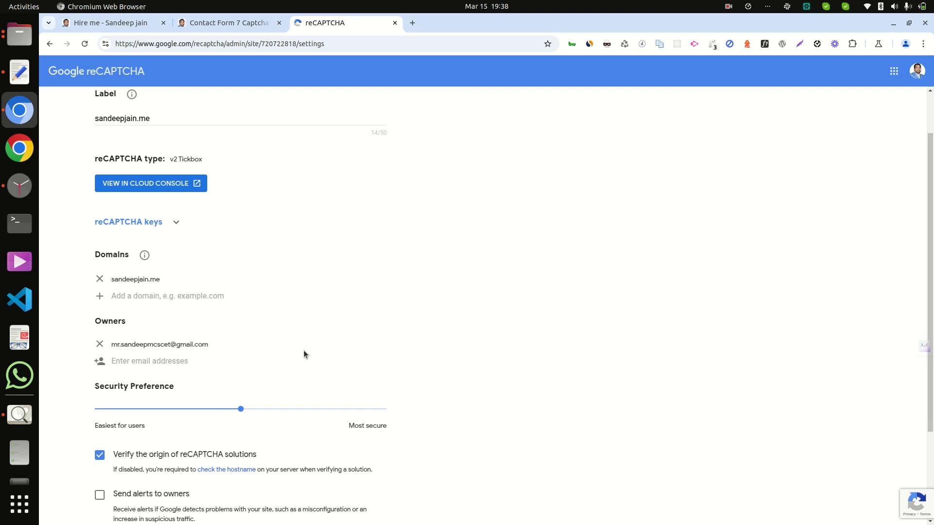
scroll(305, 349, down, 3)
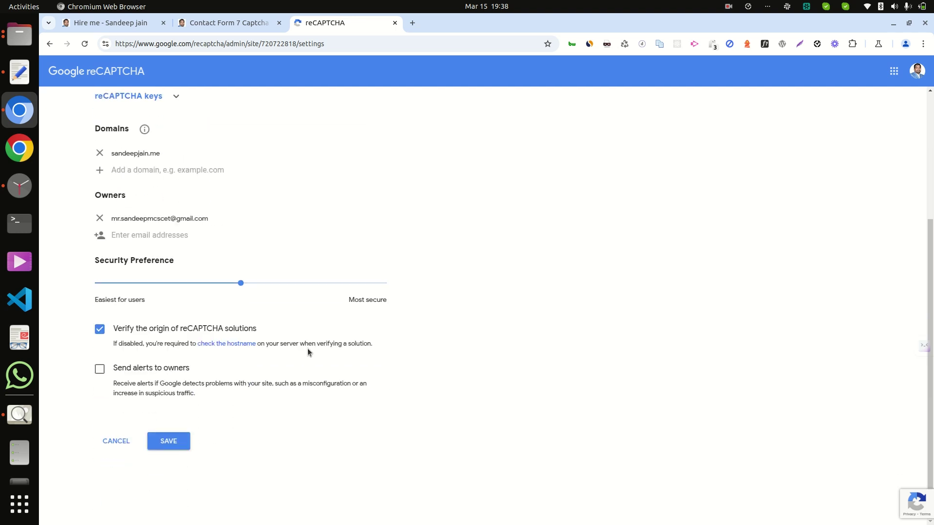
scroll(308, 348, up, 3)
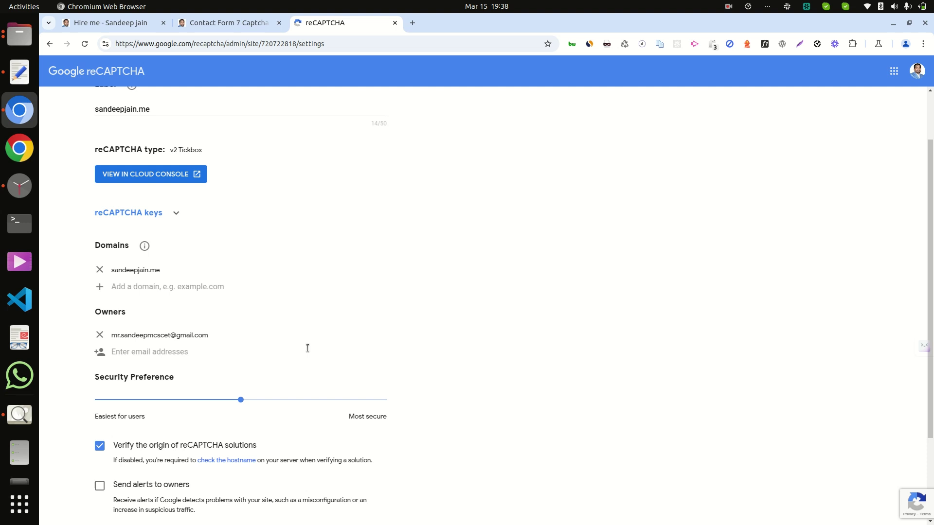
scroll(308, 348, up, 2)
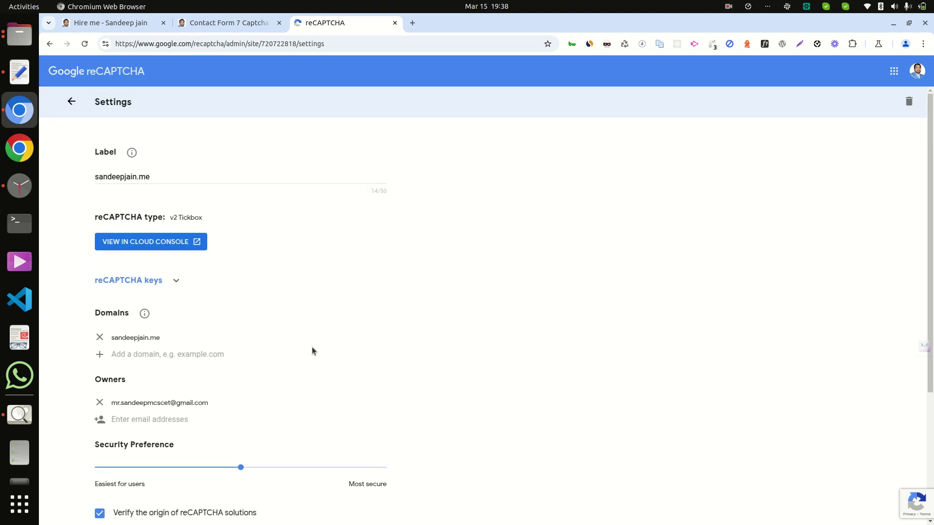
click(909, 102)
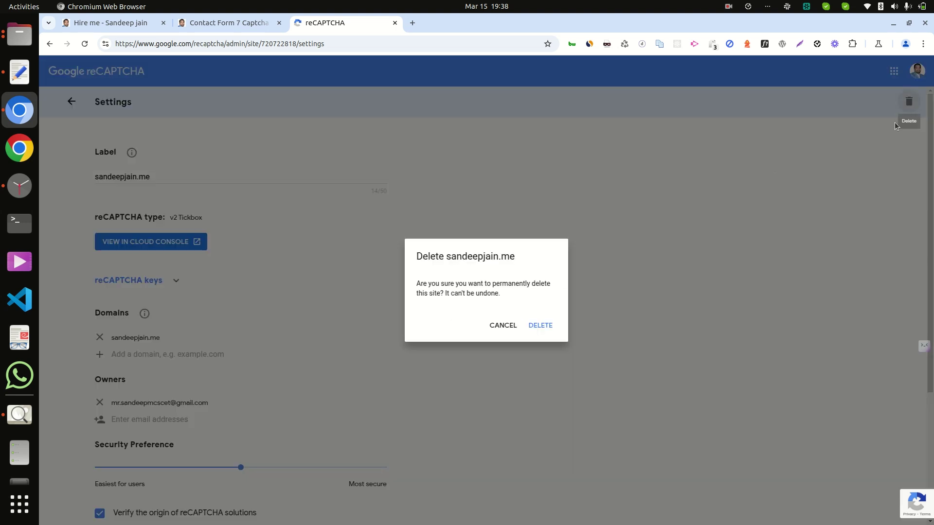
click(547, 327)
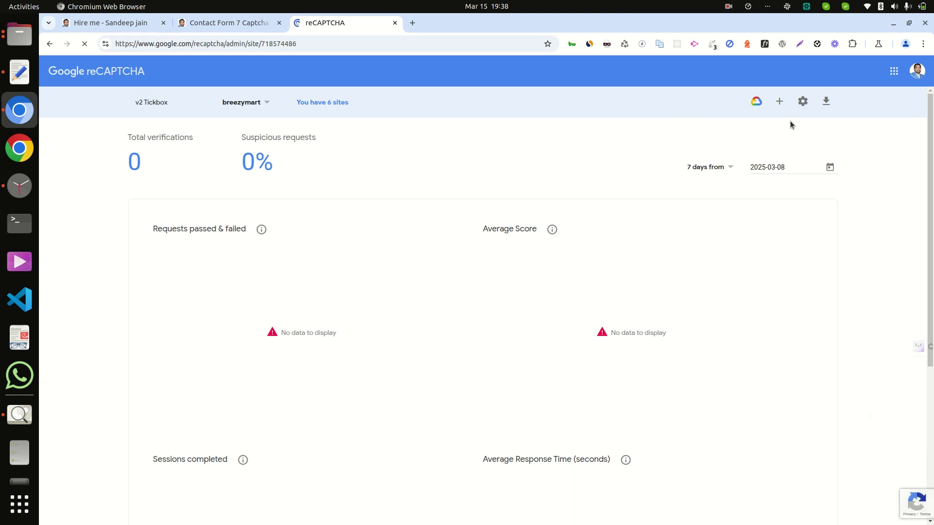
Step: Start a new site registration labelled sandeepjain.me, using the copied WordPress site address
click(780, 102)
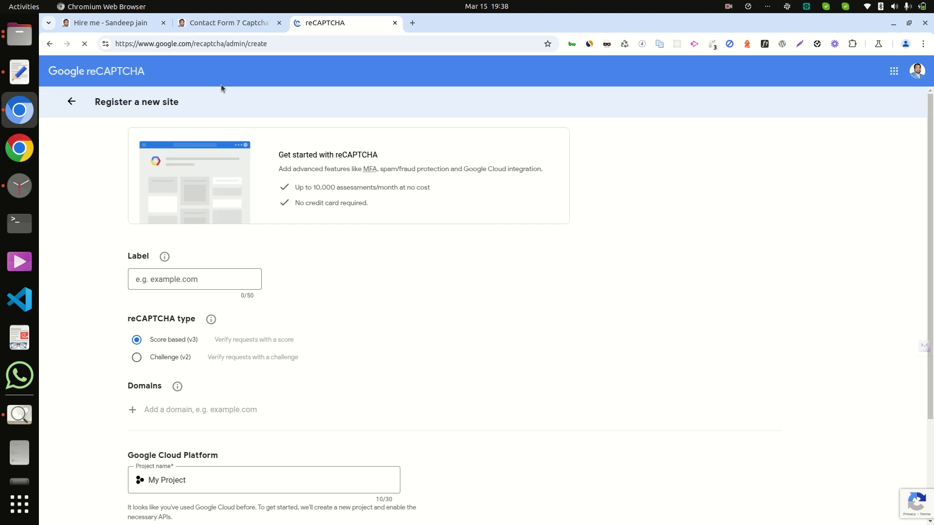
click(222, 23)
drag(188, 44, 111, 41)
right_click(153, 44)
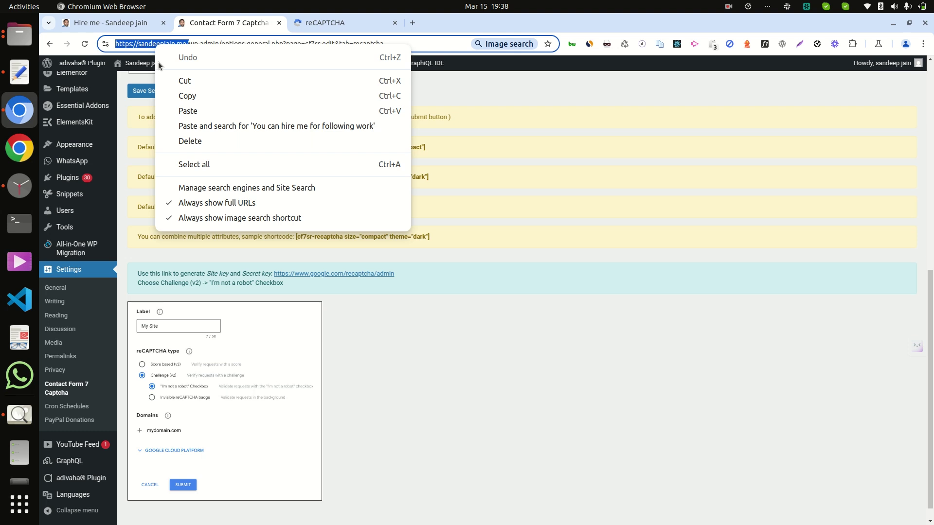
click(191, 98)
click(345, 22)
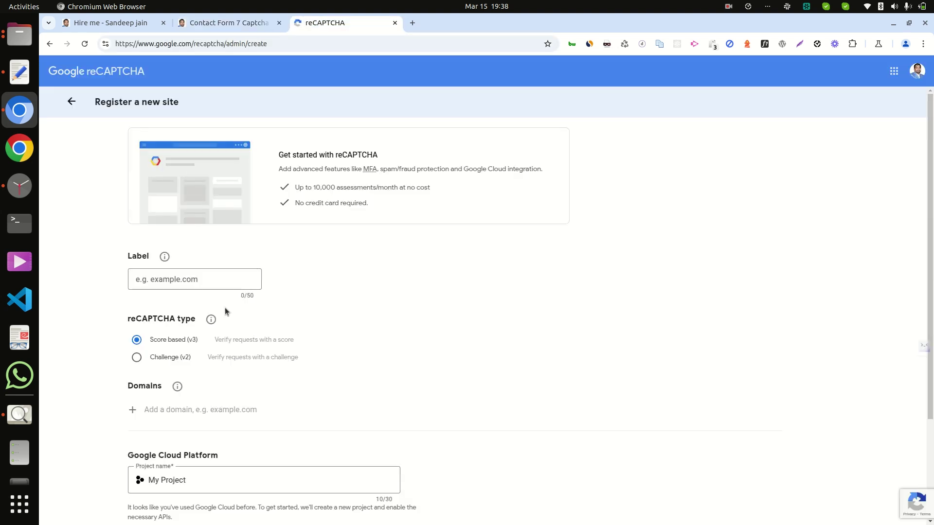
click(187, 283)
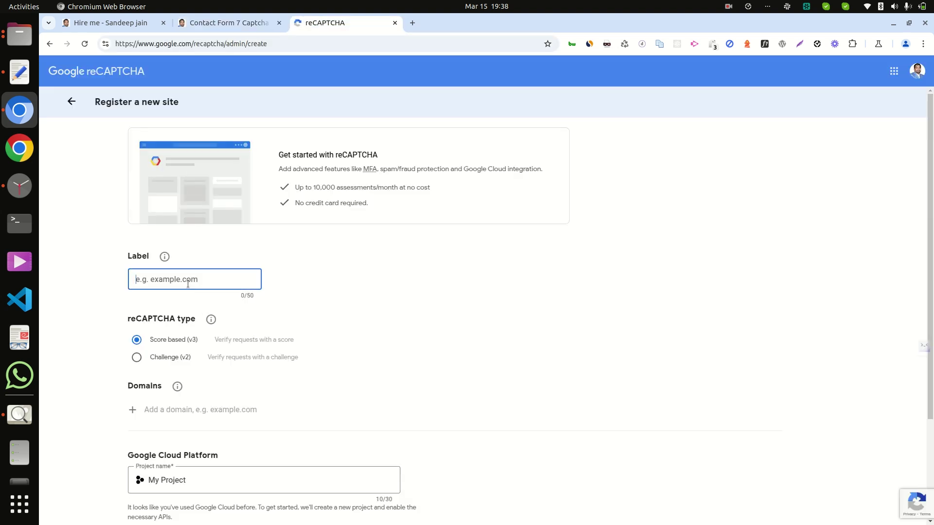
key(ctrl+v)
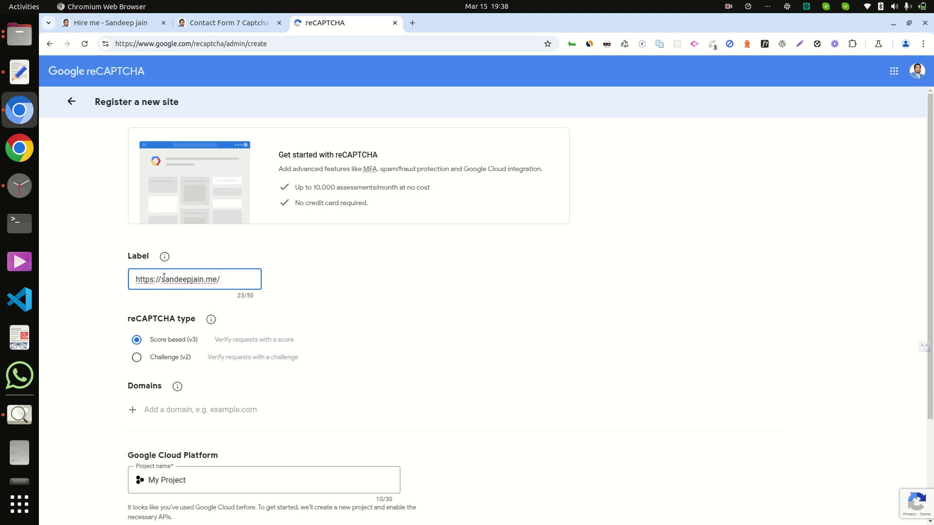
key(Left)
key(BackSpace)
key(BackSpace)
key(BackSpace)
key(BackSpace)
key(BackSpace)
key(BackSpace)
key(BackSpace)
key(BackSpace)
key(BackSpace)
Step: Choose Challenge (v2) 'I'm not a robot' tickbox, add domain sandeepjain.me, and submit
scroll(255, 299, down, 1)
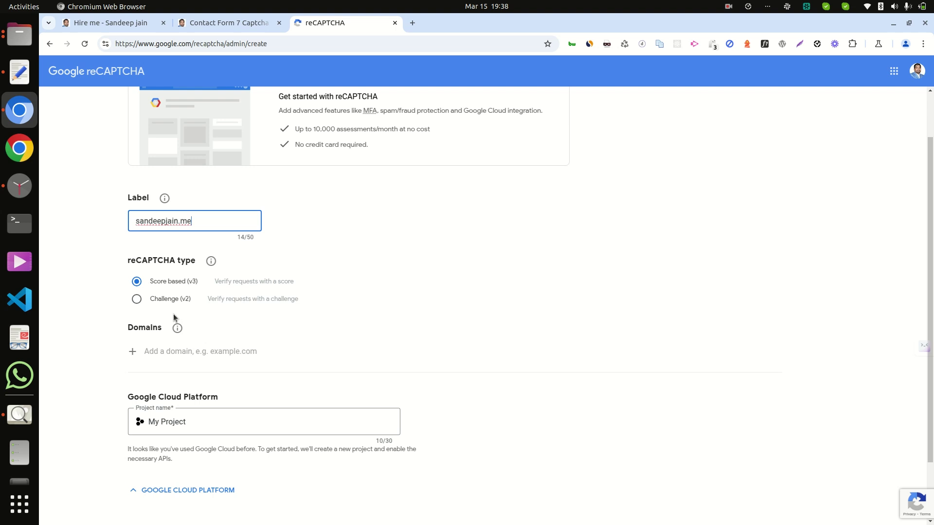
click(137, 299)
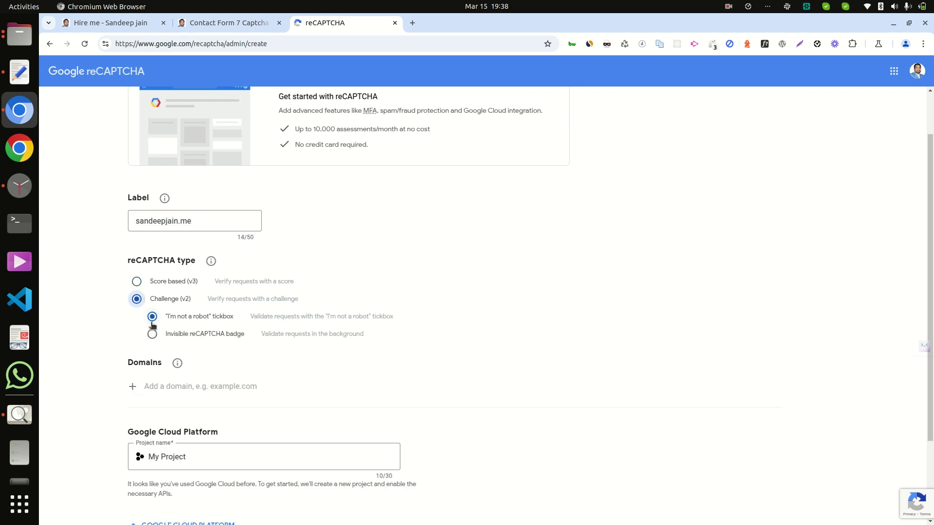
scroll(252, 356, down, 2)
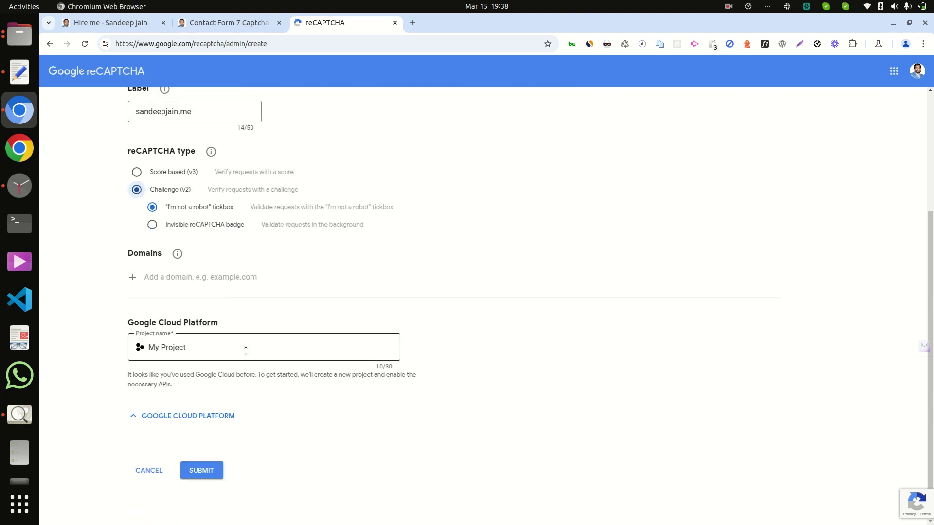
click(191, 278)
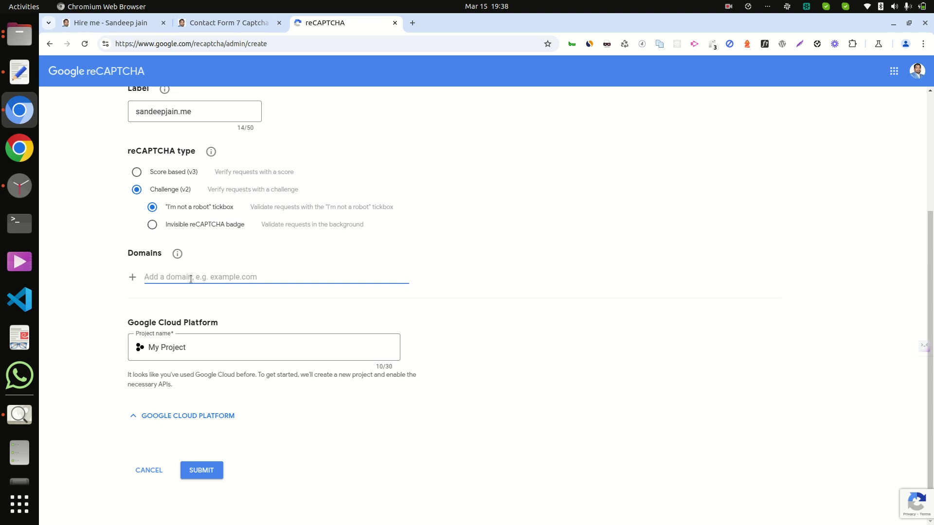
key(ctrl+v)
click(167, 277)
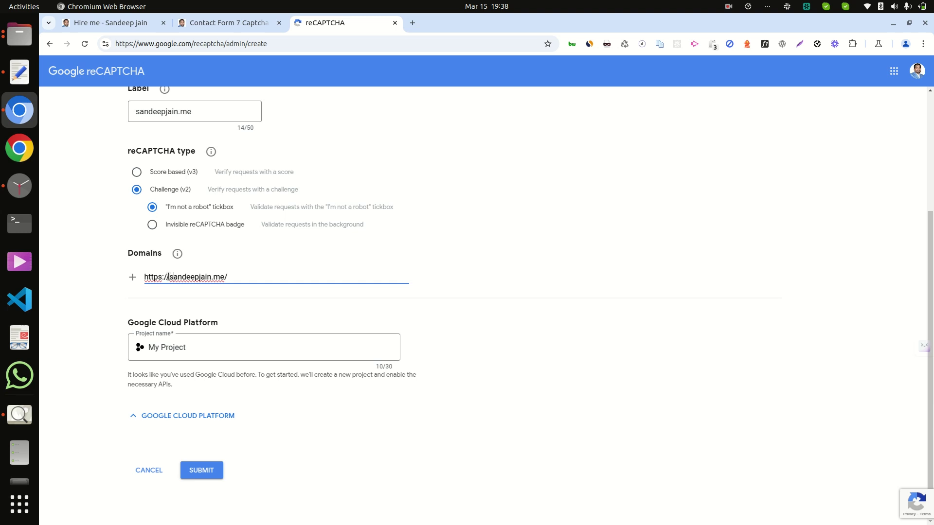
click(168, 277)
key(BackSpace)
key(BackSpace)
key(BackSpace)
key(BackSpace)
key(BackSpace)
key(BackSpace)
key(BackSpace)
key(BackSpace)
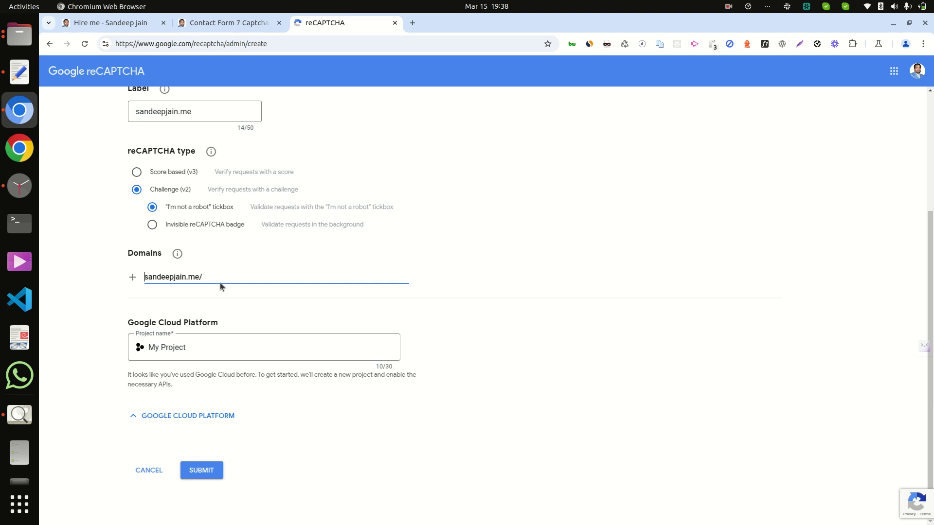
click(217, 275)
key(BackSpace)
click(375, 317)
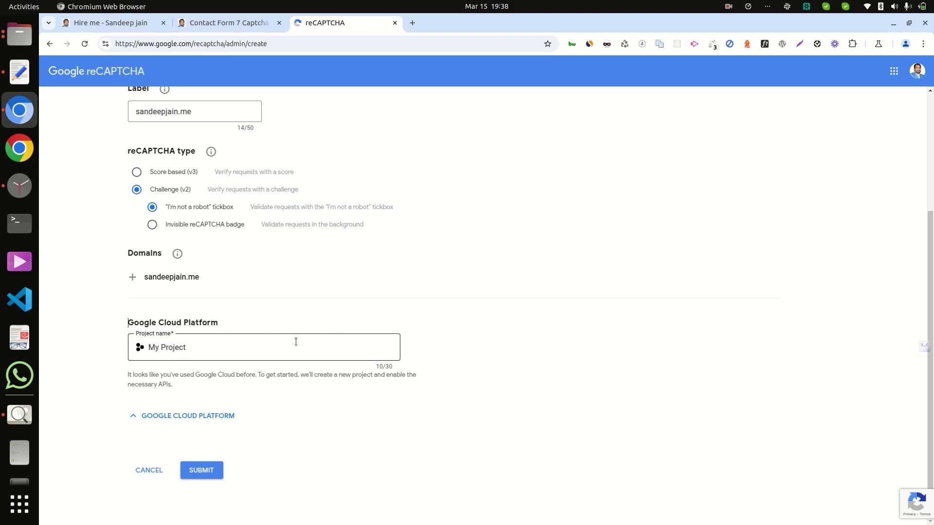
click(207, 472)
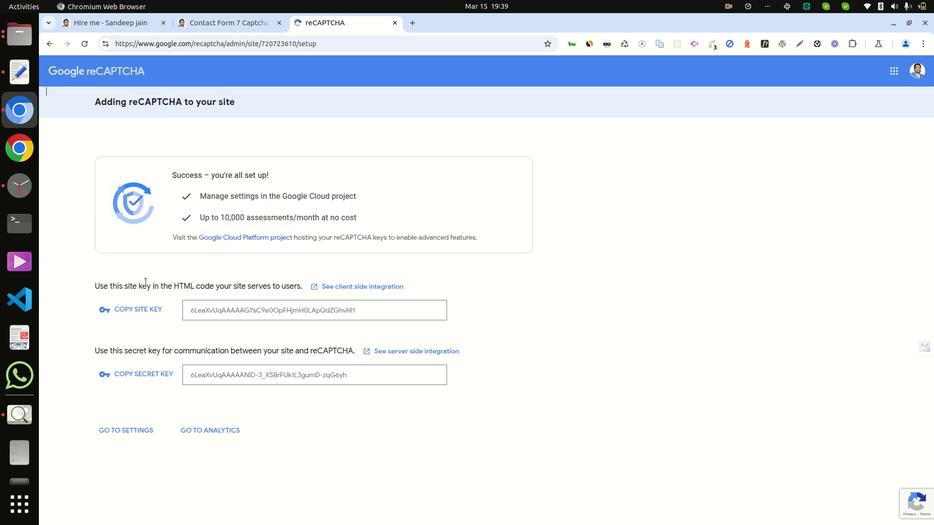
Step: Replace the Contact Form 7 Captcha Site key with the newly issued reCAPTCHA site key
click(151, 312)
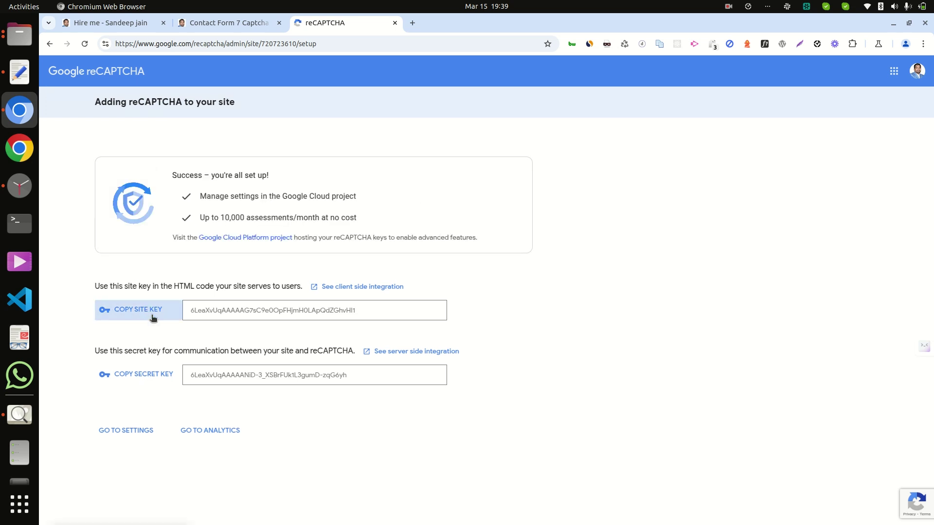
click(226, 21)
scroll(410, 347, down, 1)
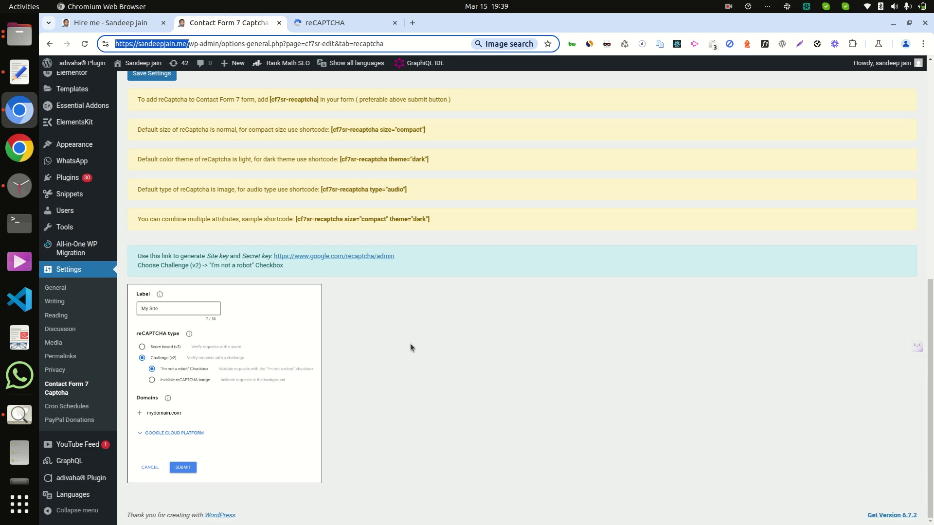
scroll(407, 340, up, 10)
click(280, 235)
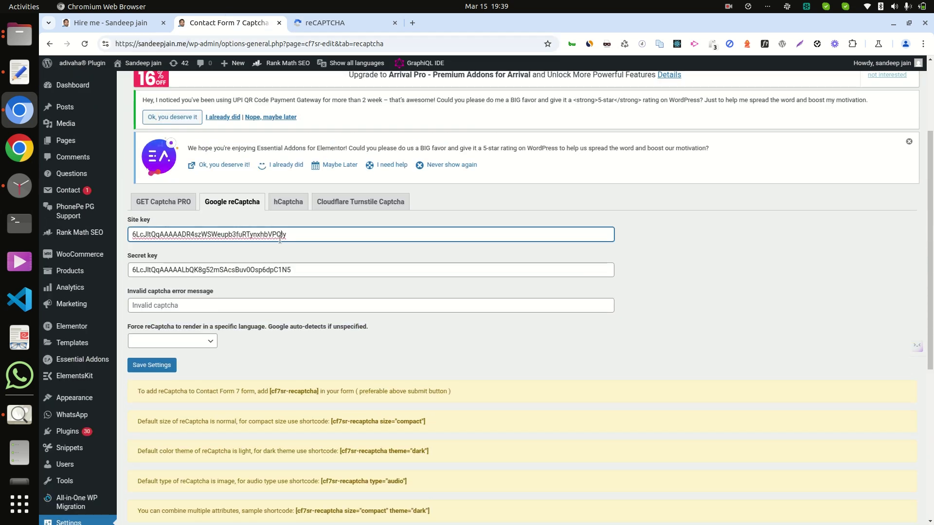
key(ctrl+a)
key(ctrl+v)
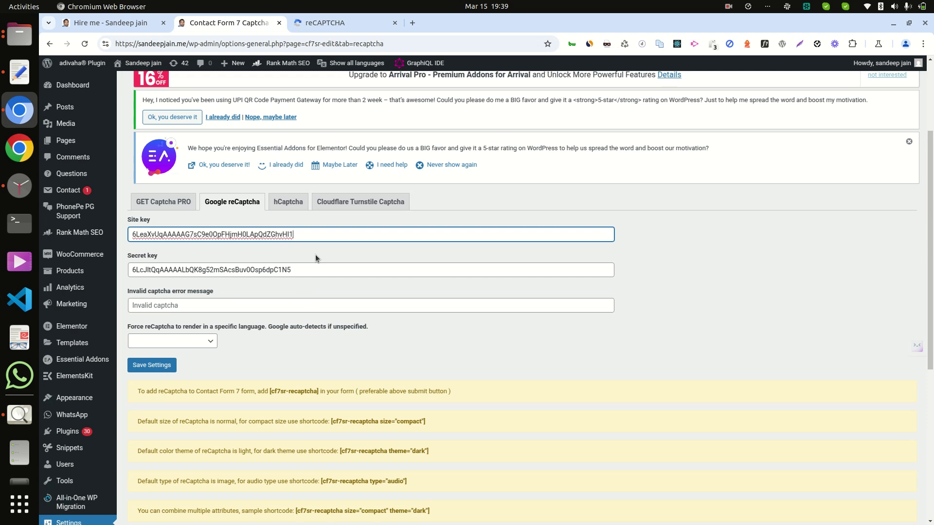
Step: Replace the Secret key with the new reCAPTCHA secret key and save the settings
click(311, 24)
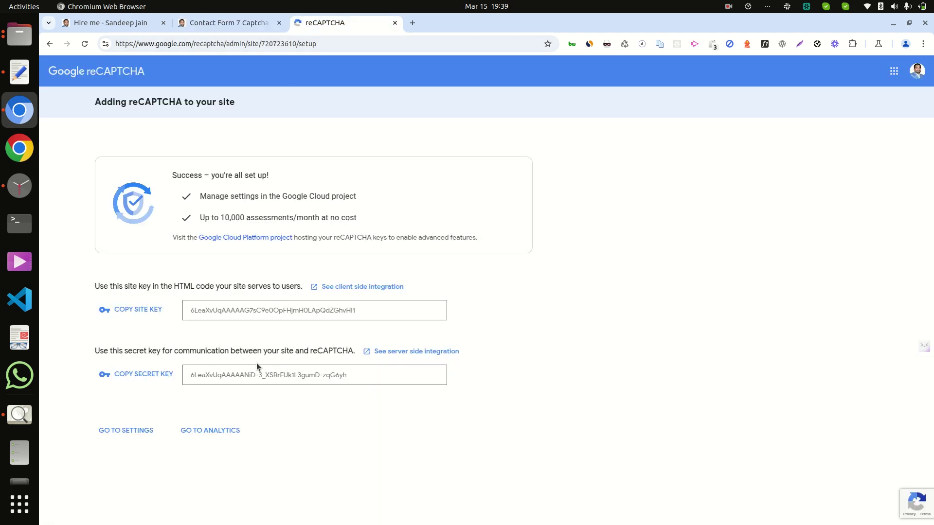
click(129, 378)
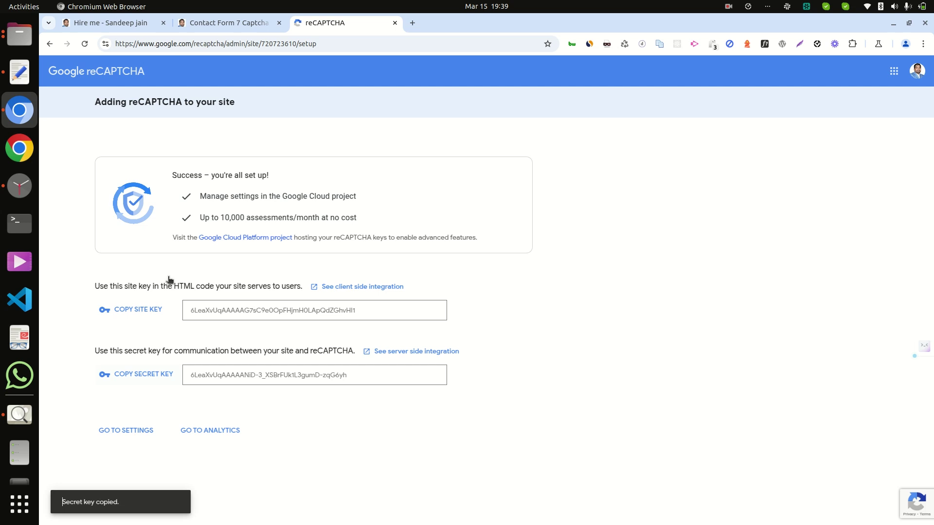
click(227, 24)
click(273, 269)
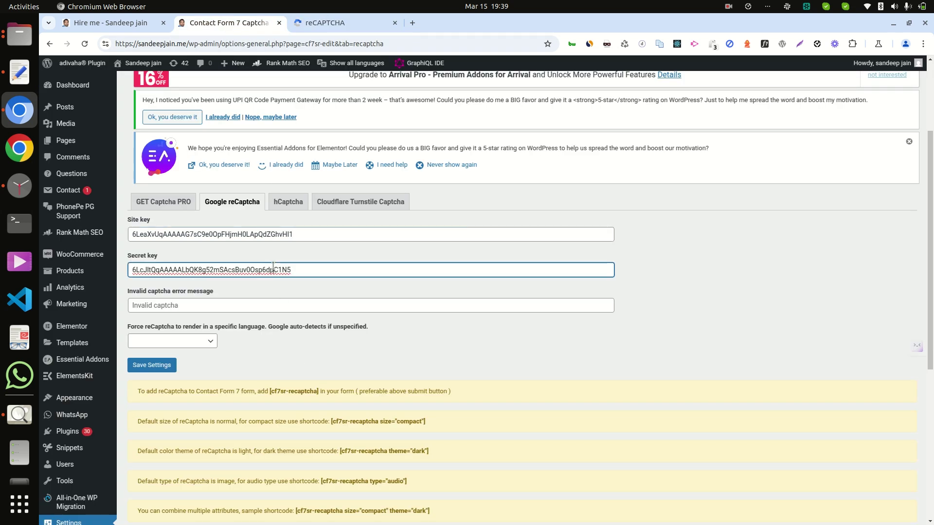
key(ctrl+a)
key(ctrl+v)
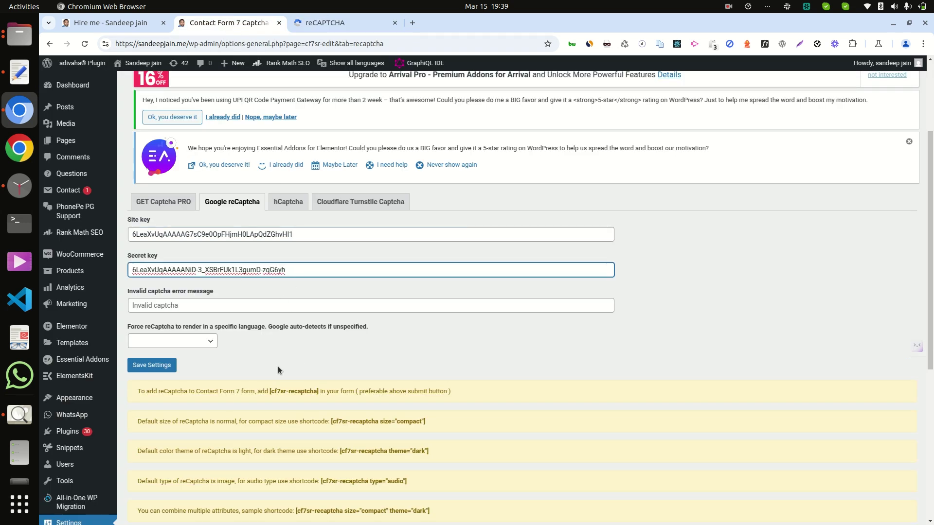
click(155, 368)
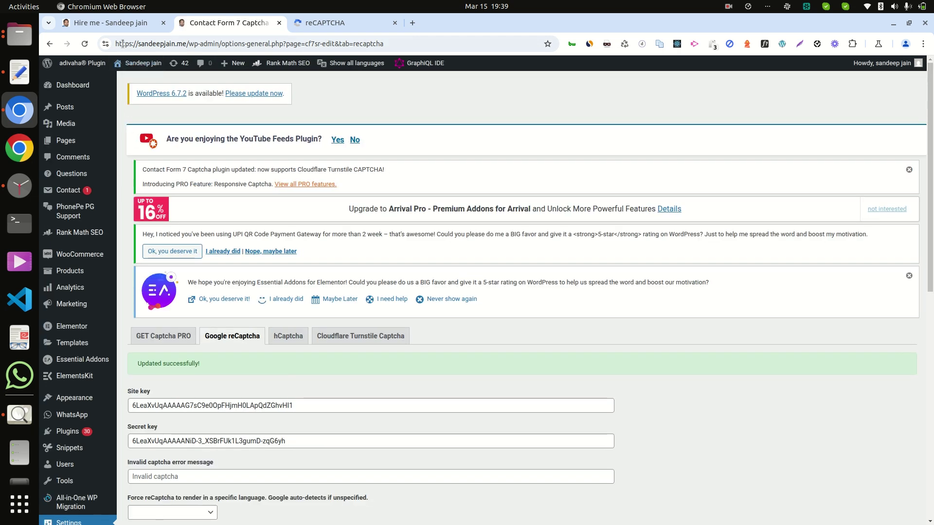
Step: Reload the Hire me page and tick its 'I'm not a robot' box, which verifies with a green tick
click(129, 28)
right_click(556, 191)
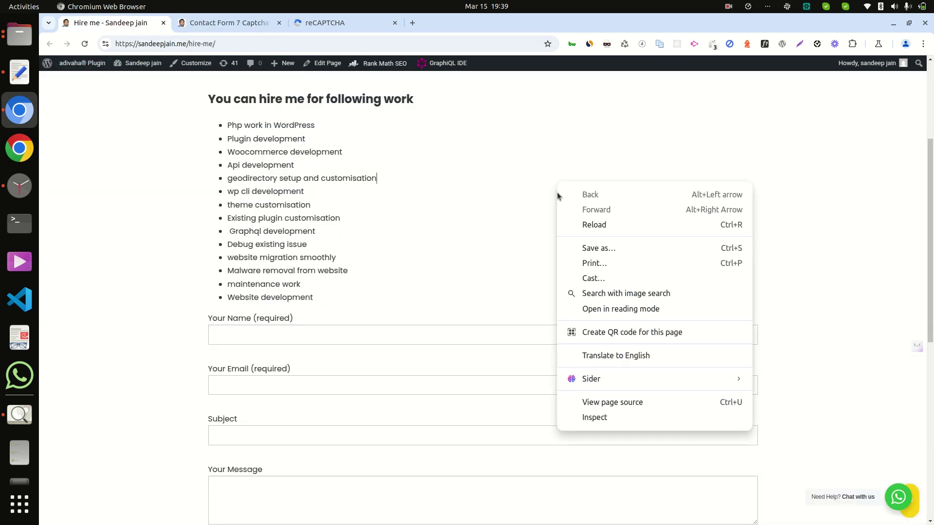
click(585, 224)
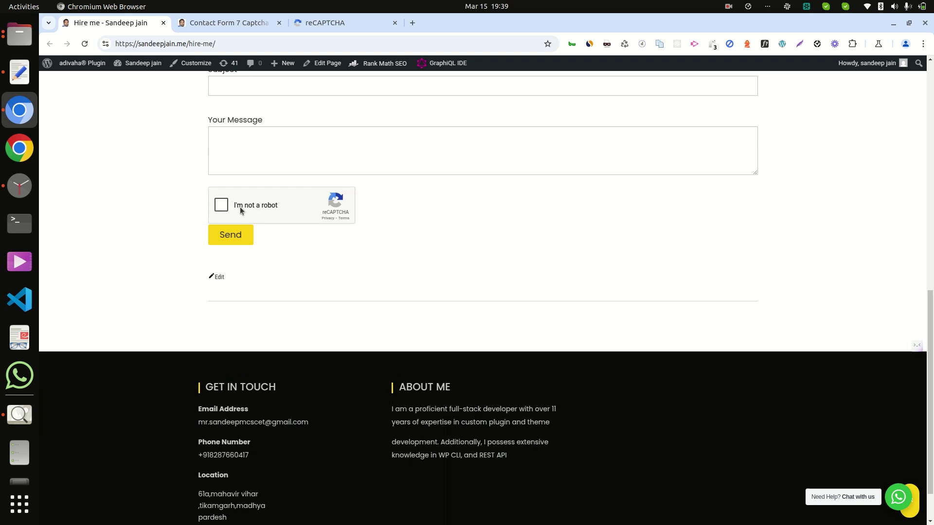
click(241, 210)
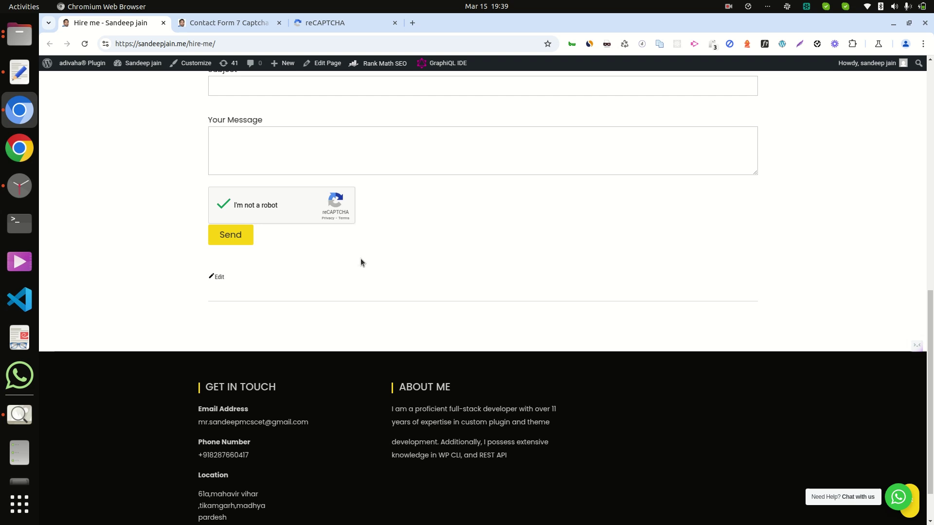
click(728, 6)
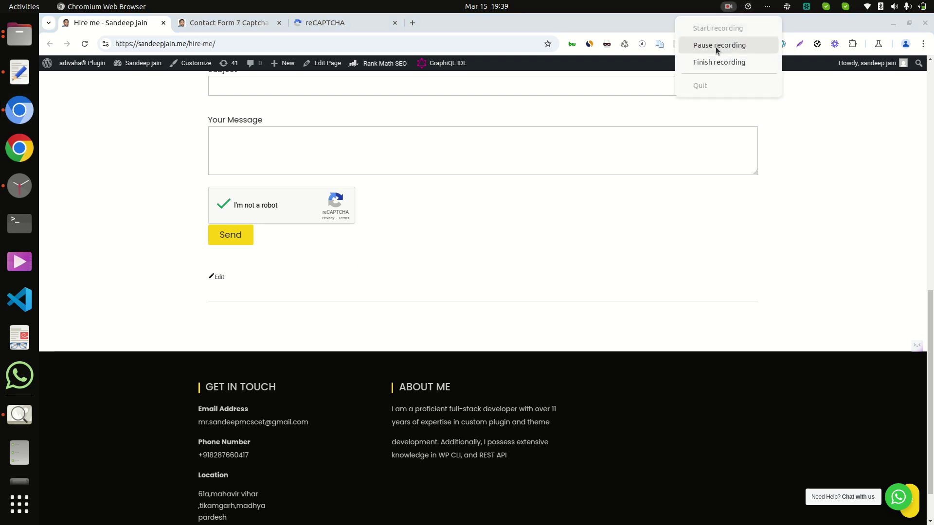